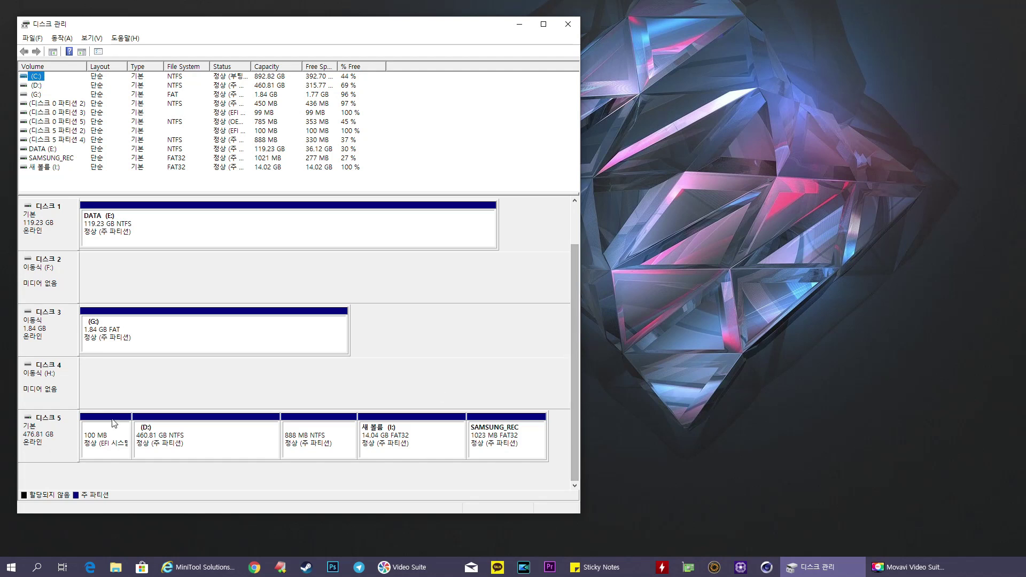
# - Examine the partitions on disk 5, including the D: volume and the 14.04 GB FAT32 volume I:
pyautogui.click(58, 442)
pyautogui.click(101, 445)
pyautogui.click(206, 446)
pyautogui.click(334, 451)
pyautogui.click(417, 453)
pyautogui.click(471, 454)
pyautogui.click(155, 453)
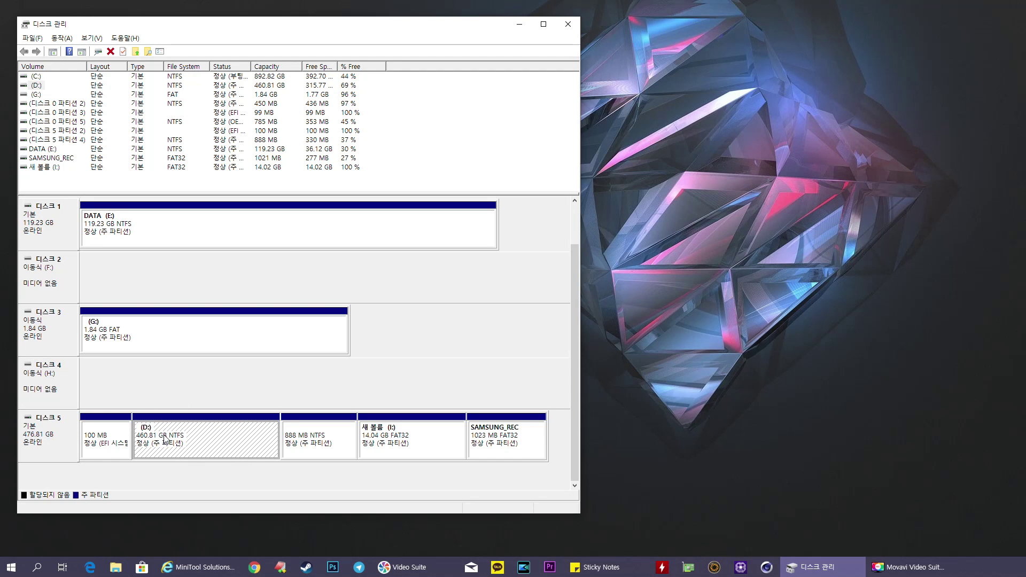
pyautogui.click(366, 443)
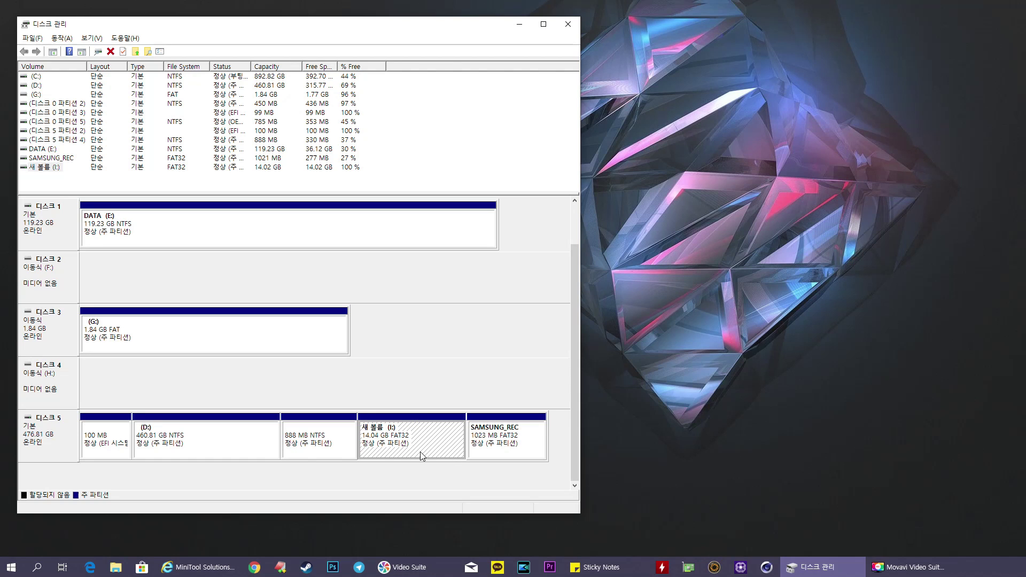
pyautogui.click(226, 432)
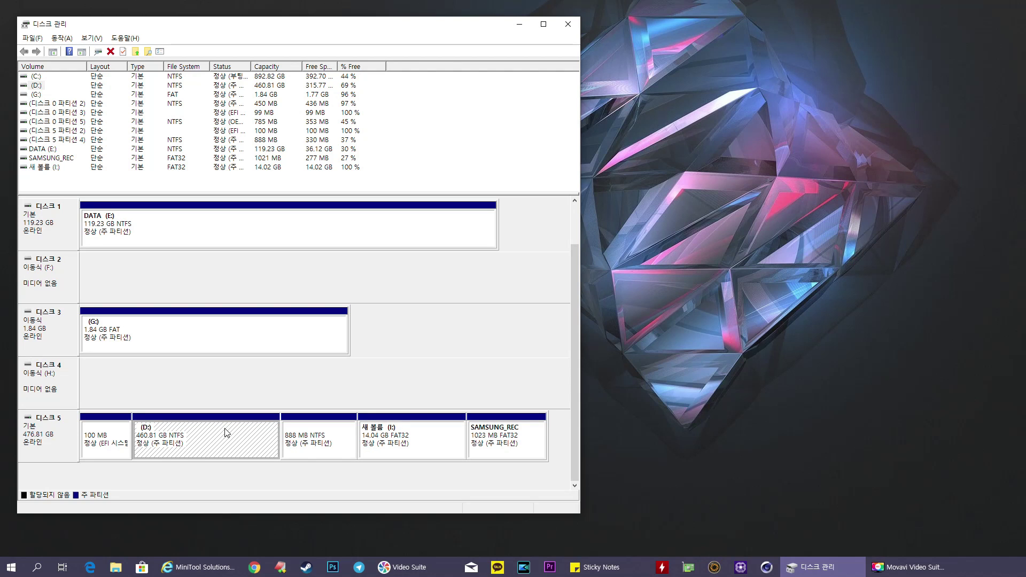
# - Delete the 14.04 GB FAT32 volume I: on disk 5 and confirm erasing its data
pyautogui.rightClick(414, 439)
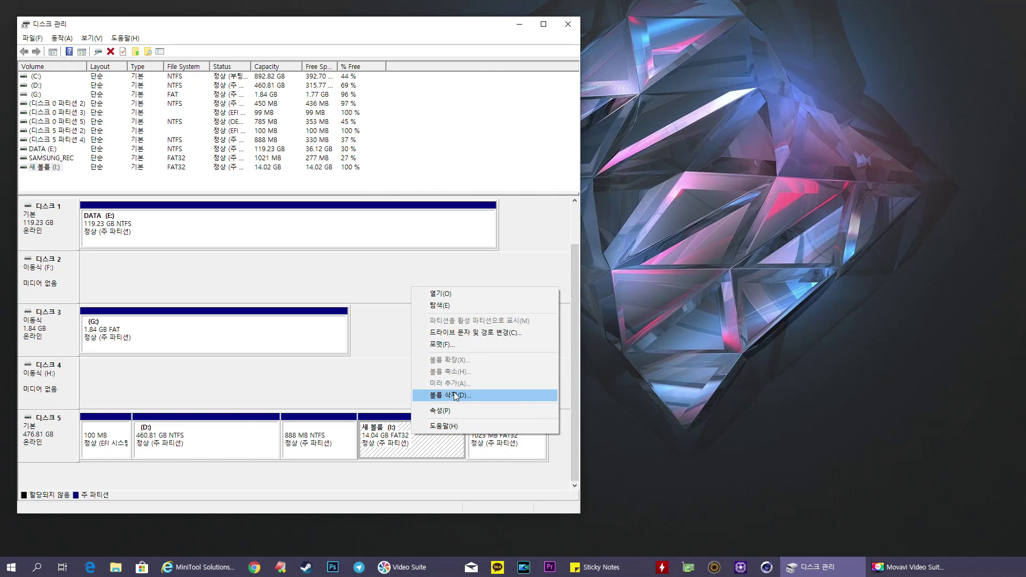
pyautogui.click(454, 394)
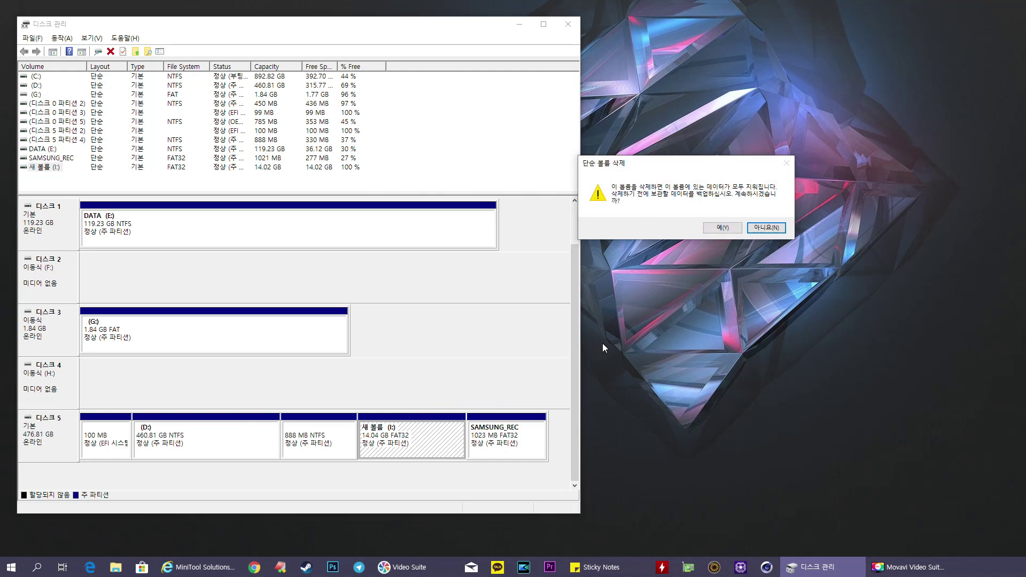
pyautogui.click(719, 228)
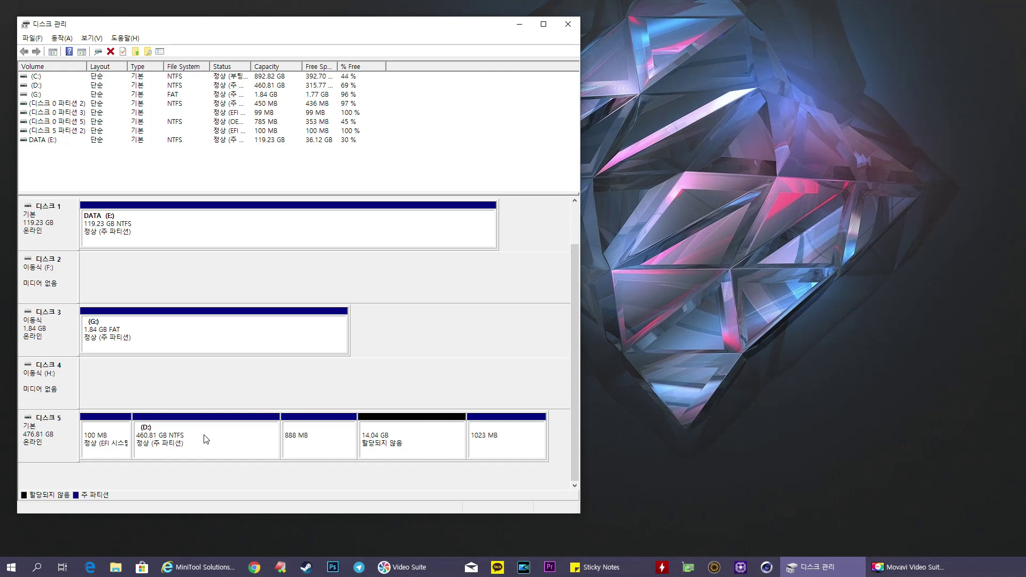
pyautogui.rightClick(183, 440)
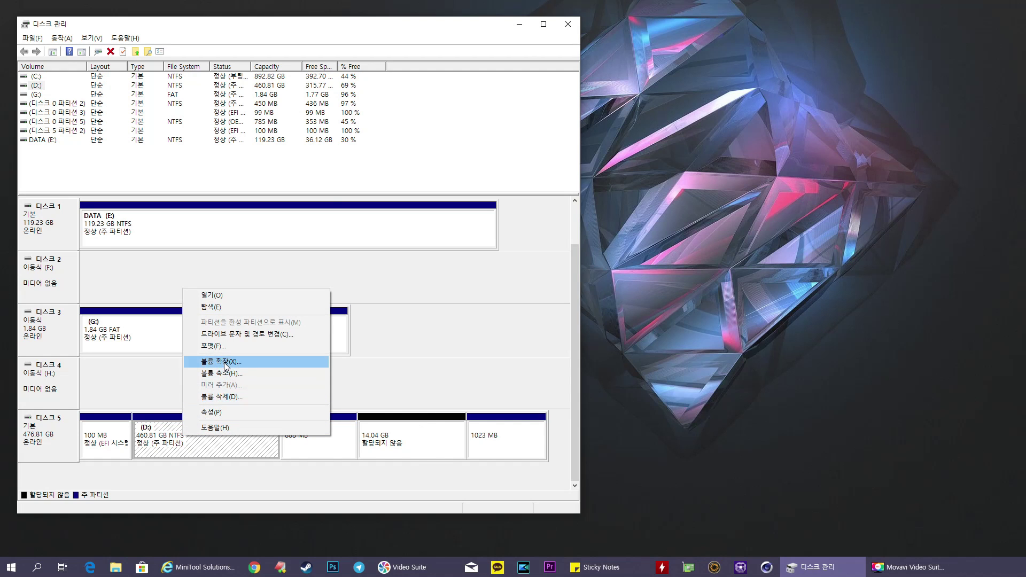
pyautogui.click(226, 361)
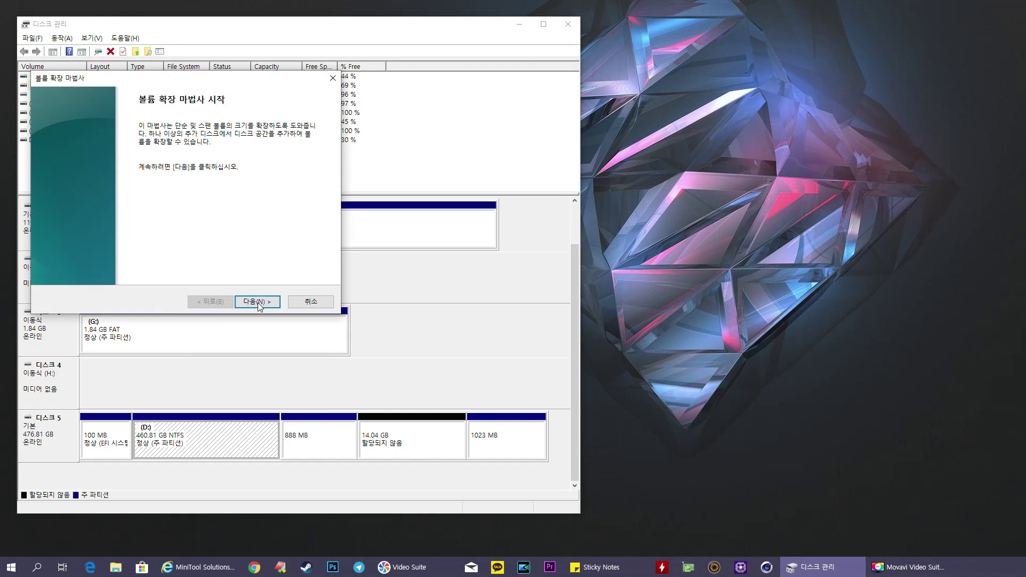
pyautogui.click(260, 303)
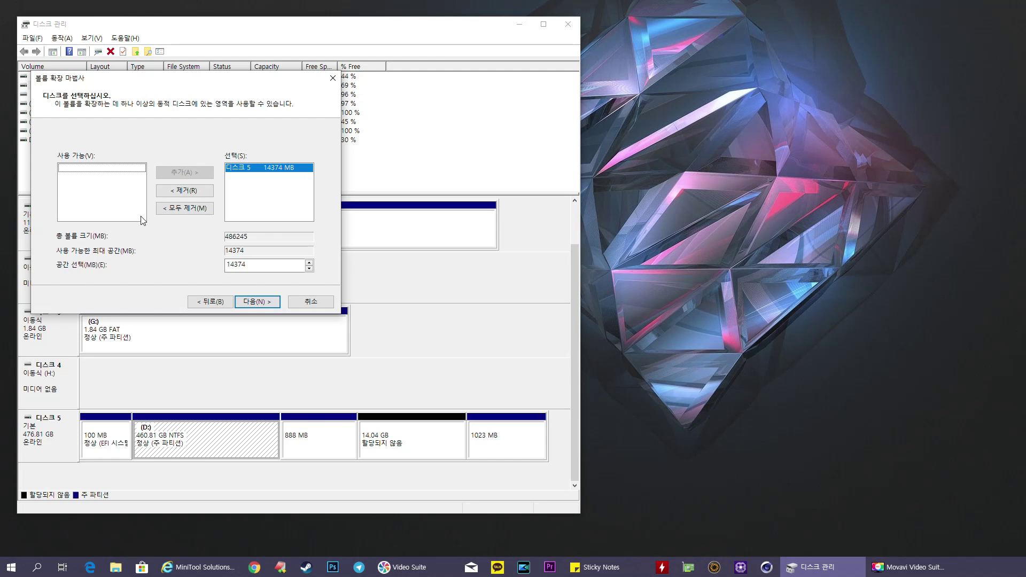
pyautogui.click(310, 301)
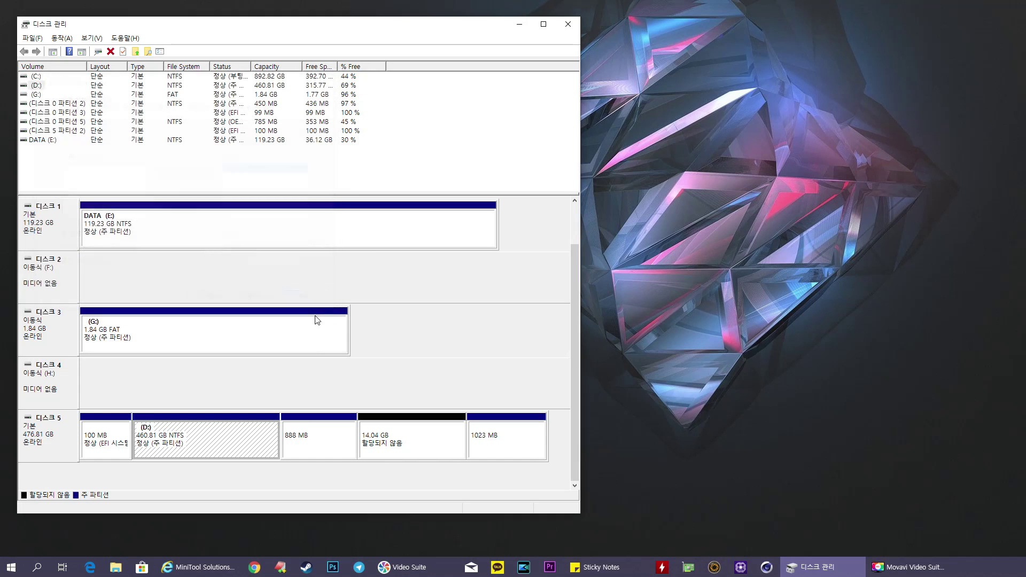
pyautogui.click(406, 440)
pyautogui.click(313, 448)
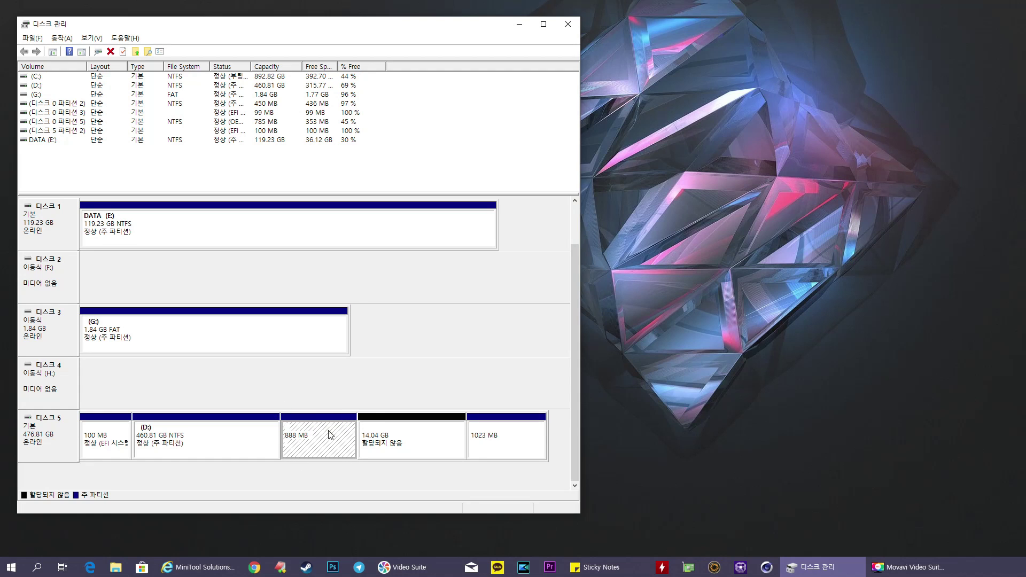
pyautogui.click(239, 421)
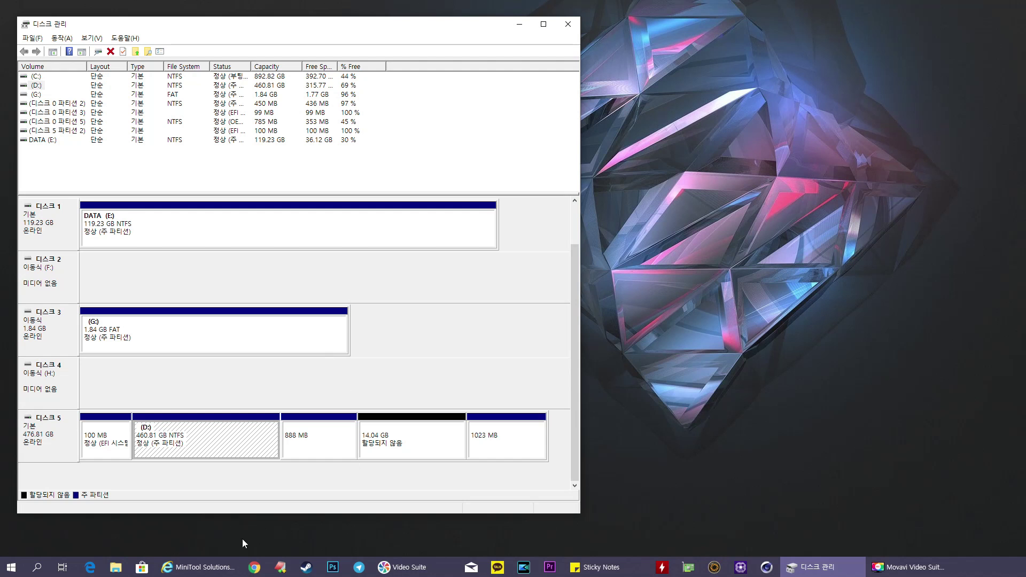
# - Switch to the MiniTool website in the browser, download the Partition Wizard freeware and run its installer pw11-free.exe
pyautogui.click(196, 567)
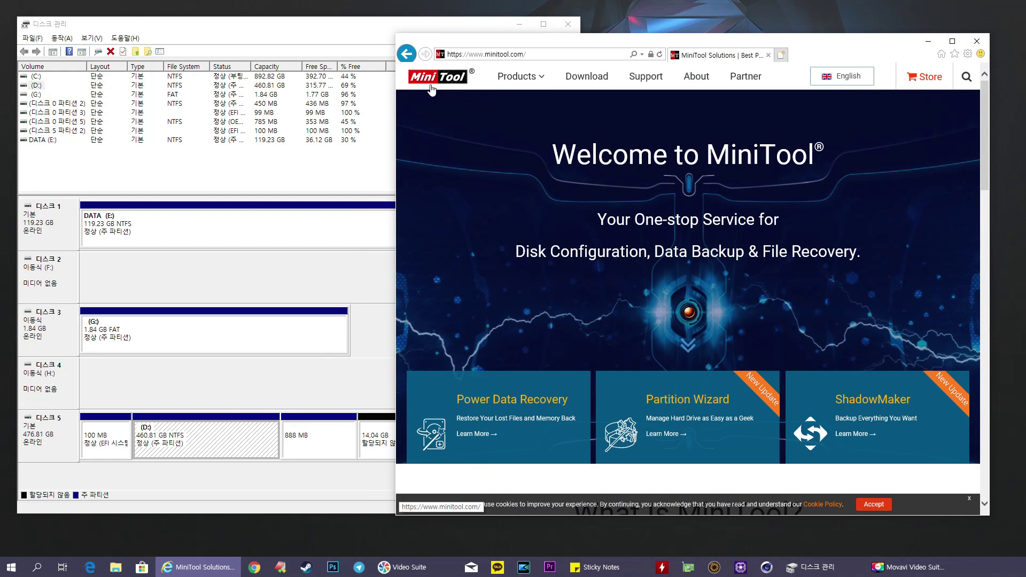
pyautogui.click(471, 54)
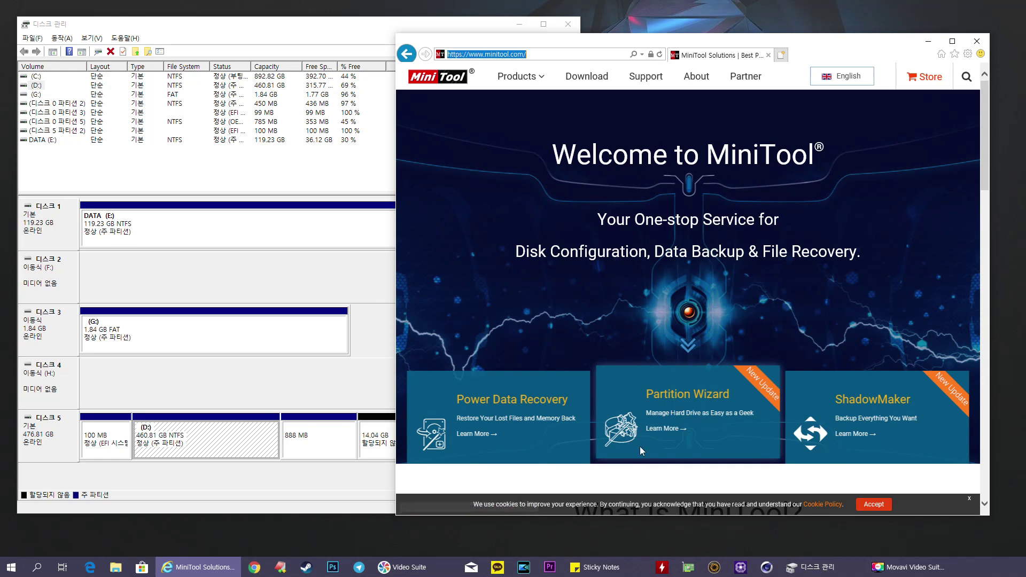
pyautogui.click(666, 430)
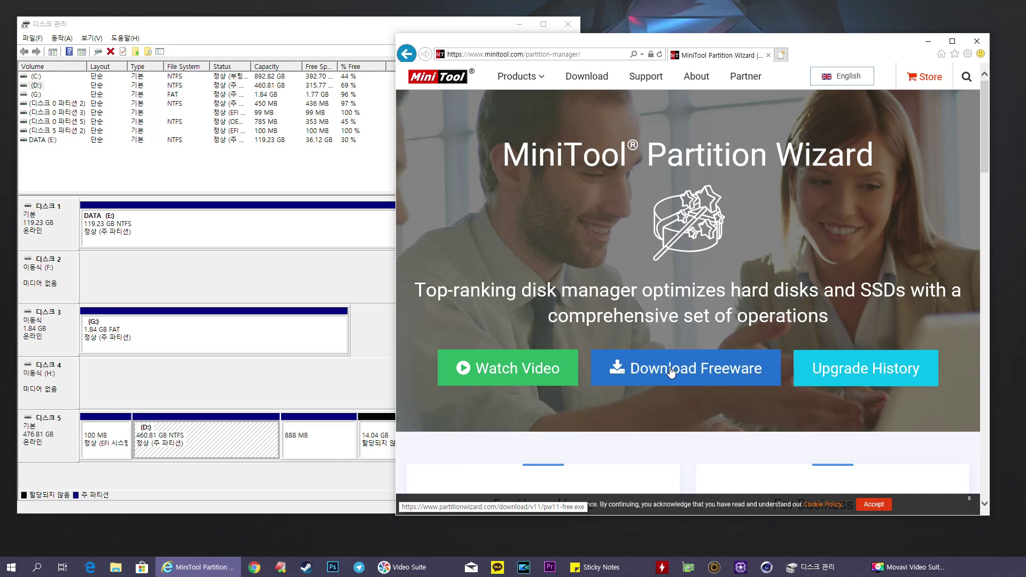
pyautogui.click(692, 376)
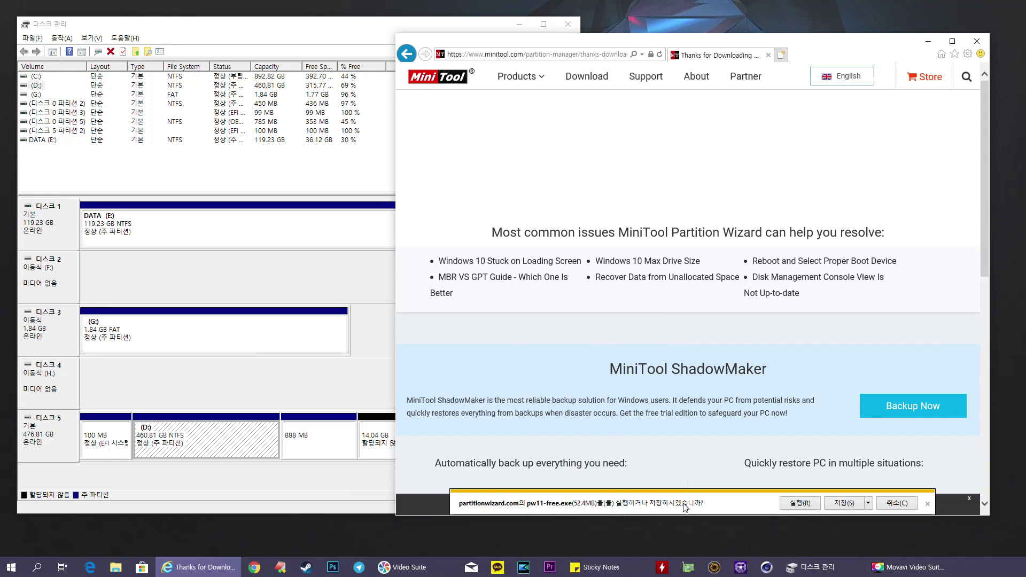
pyautogui.click(804, 505)
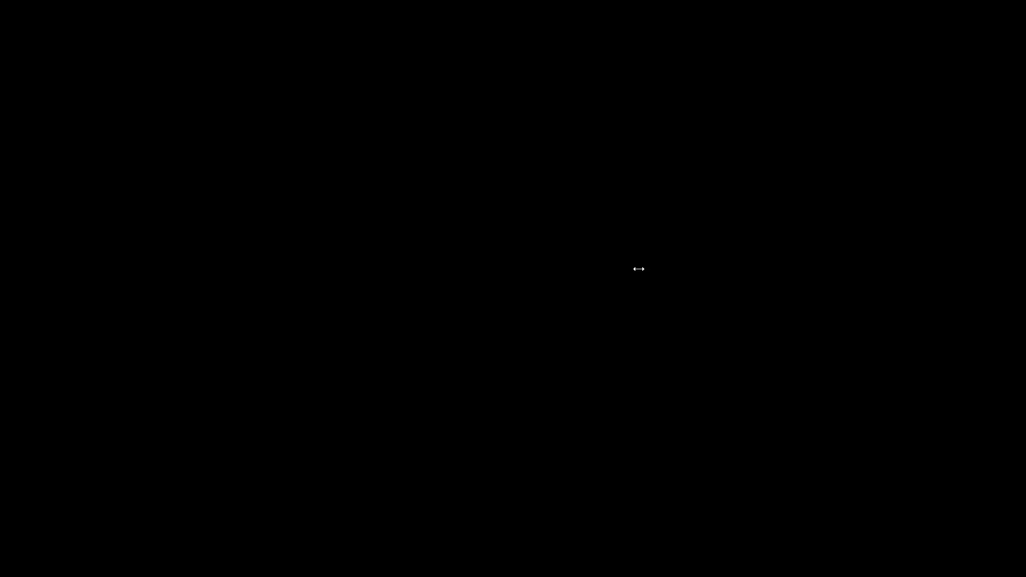
pyautogui.click(611, 346)
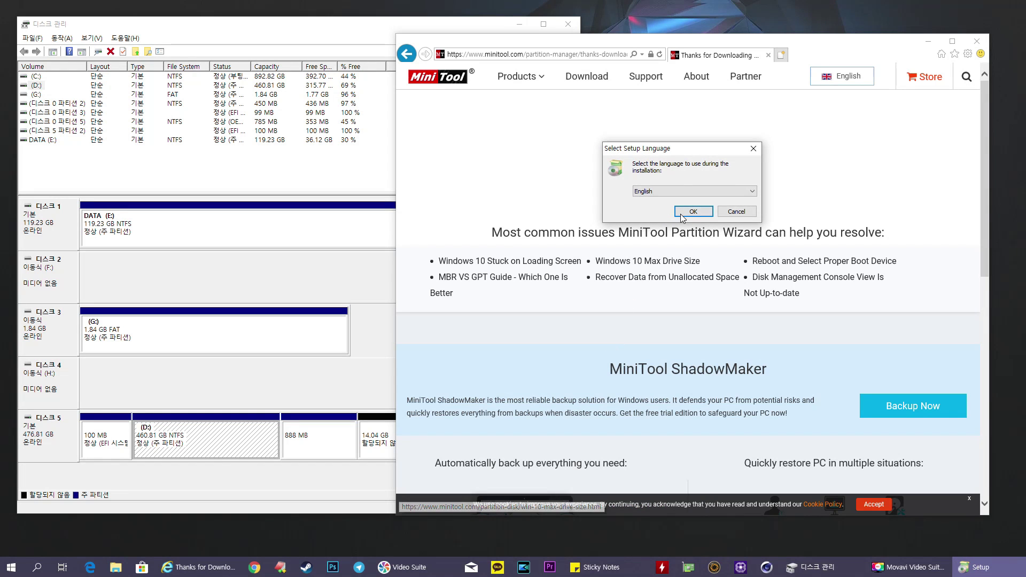
# - Choose English as the setup language and accept the license agreement
pyautogui.moveTo(670, 152); pyautogui.dragTo(660, 196)
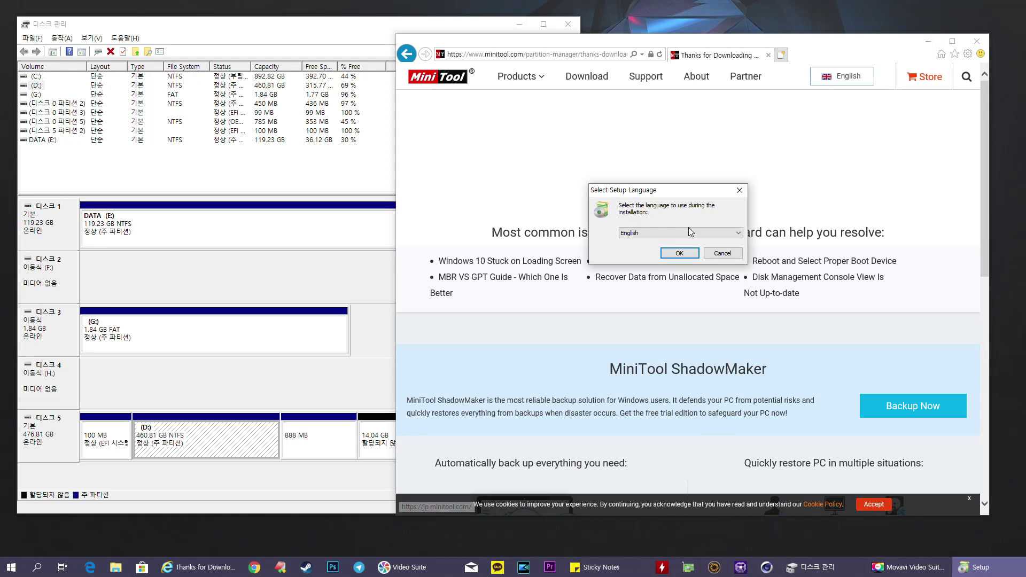
pyautogui.click(625, 236)
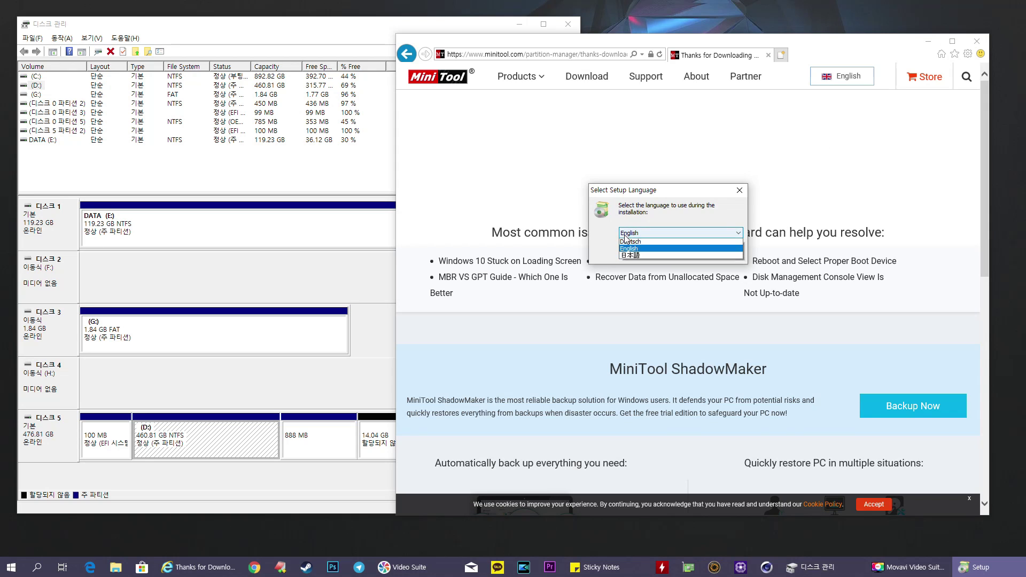
pyautogui.click(633, 250)
pyautogui.click(677, 254)
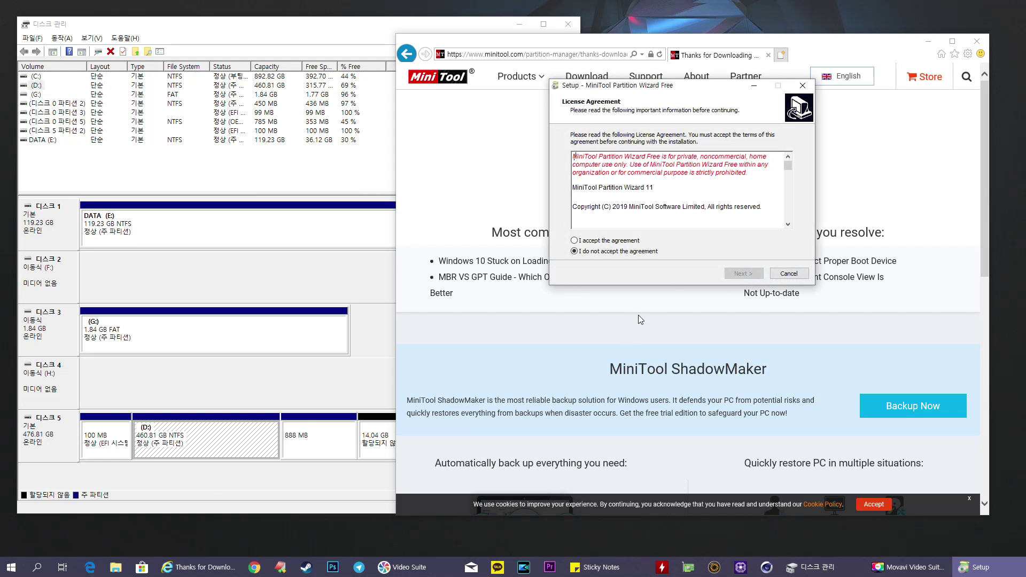
pyautogui.click(614, 241)
pyautogui.click(741, 274)
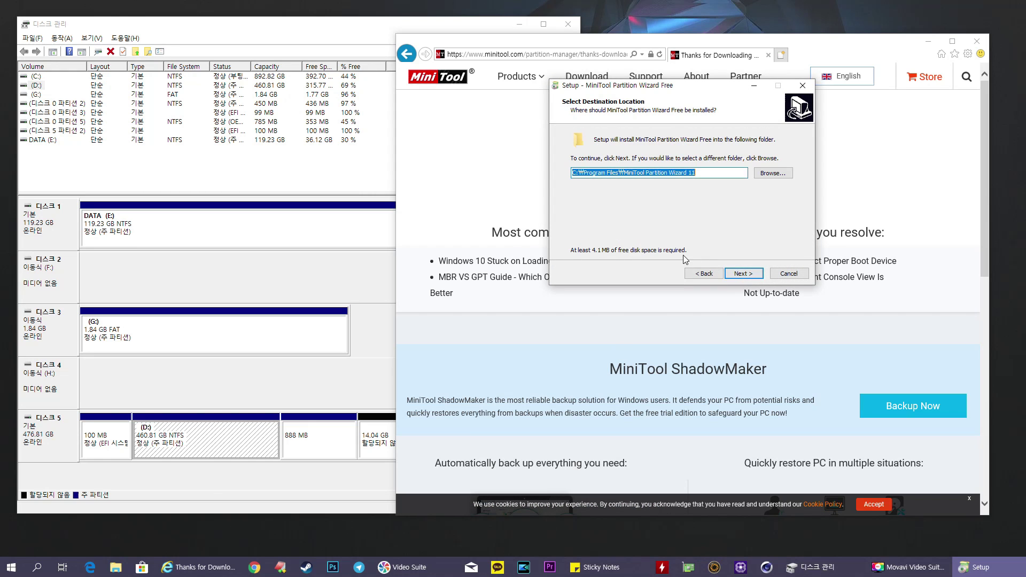
# - Install MiniTool Partition Wizard Free with the default folder and additional tasks, without Opera Browser, and launch it on finishing setup
pyautogui.click(741, 274)
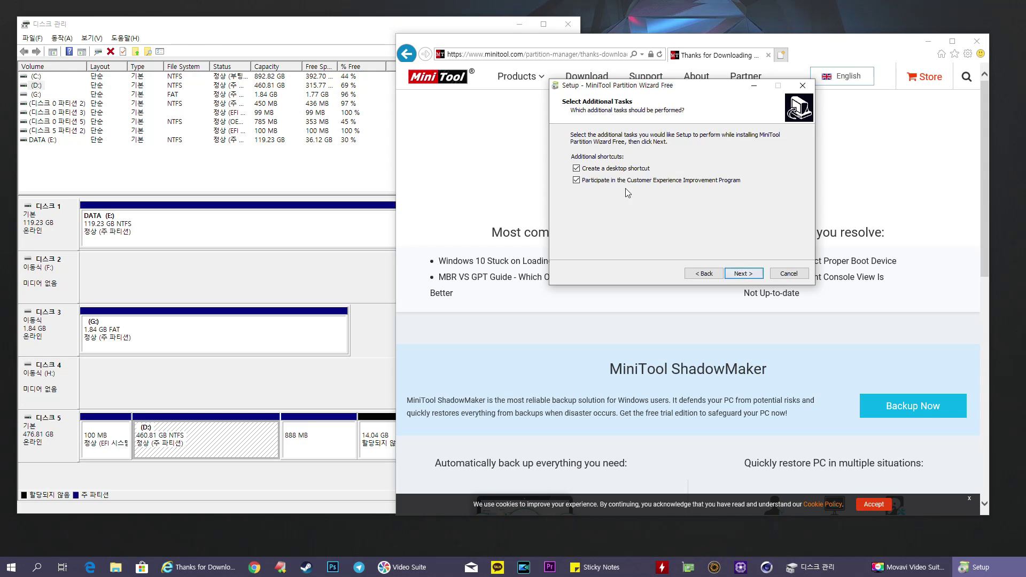
pyautogui.click(740, 274)
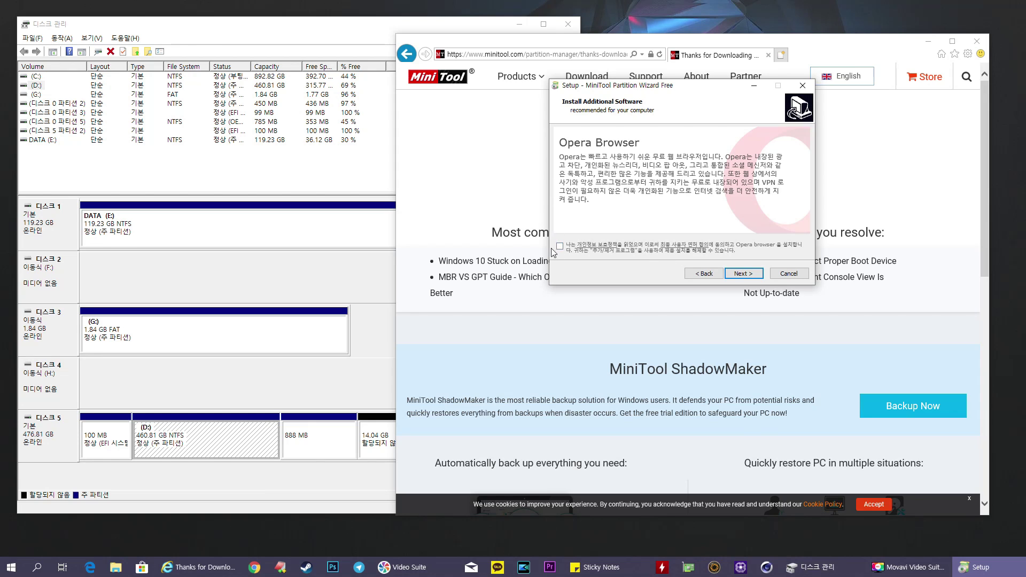
pyautogui.click(748, 275)
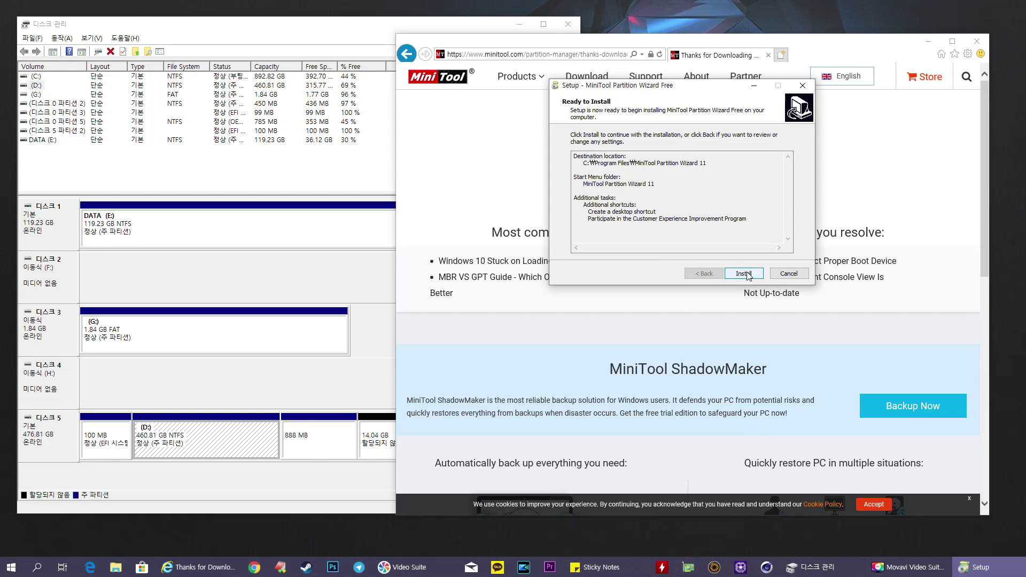
pyautogui.click(748, 275)
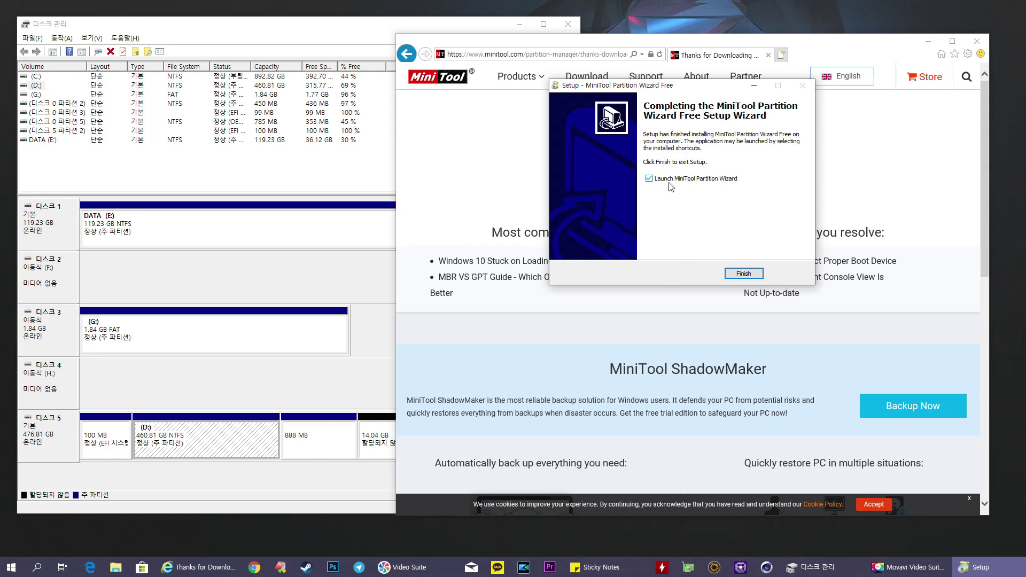
pyautogui.click(744, 273)
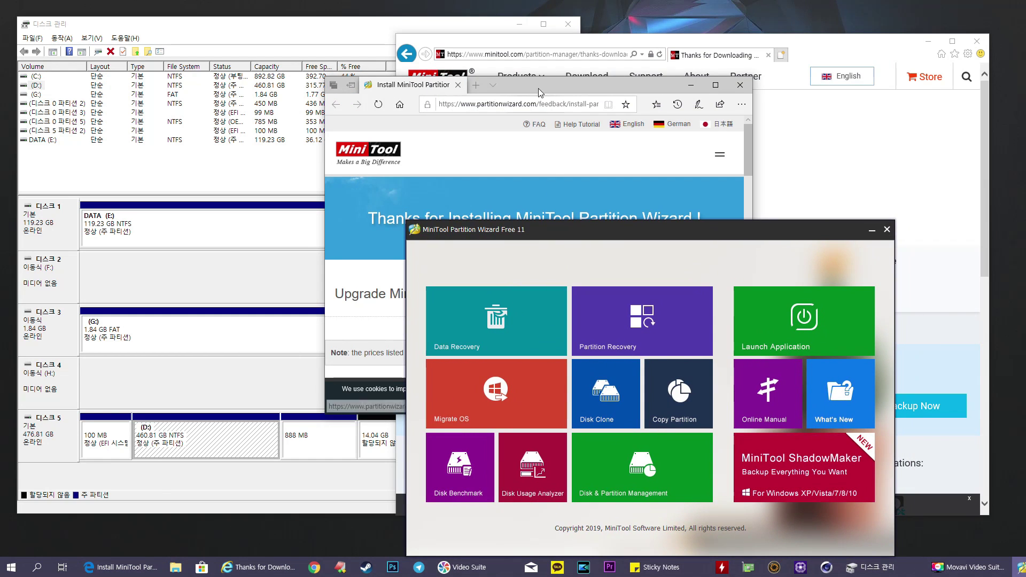
# - Close both browser windows and open Disk & Partition Management in MiniTool Partition Wizard
pyautogui.click(740, 85)
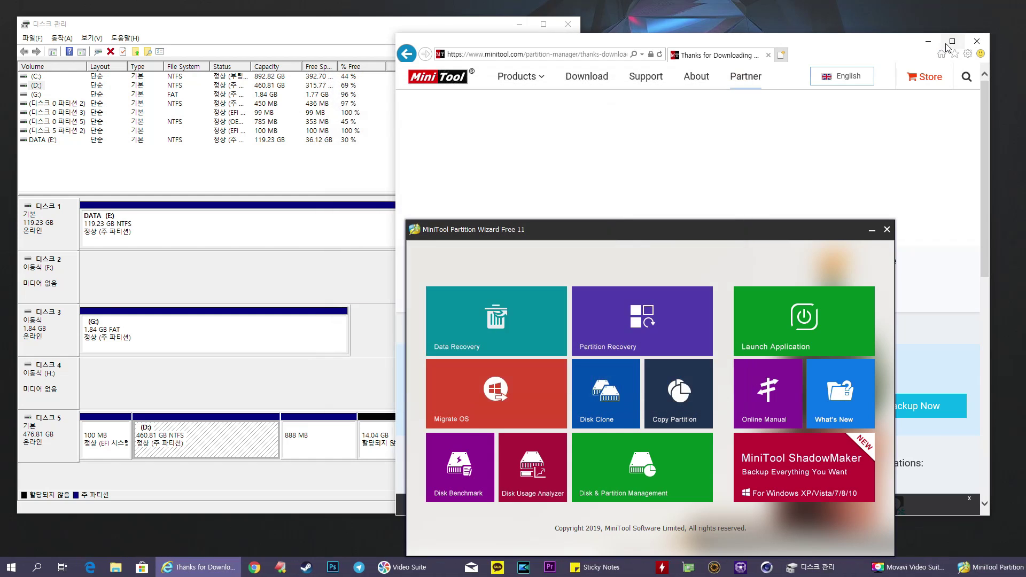
pyautogui.click(975, 43)
pyautogui.moveTo(729, 230); pyautogui.dragTo(737, 105)
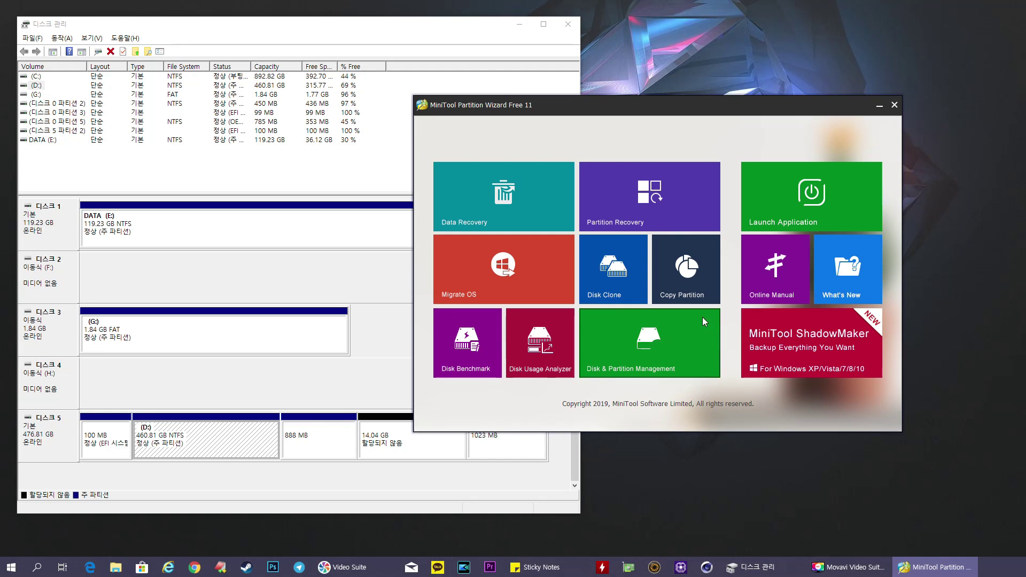
pyautogui.click(659, 347)
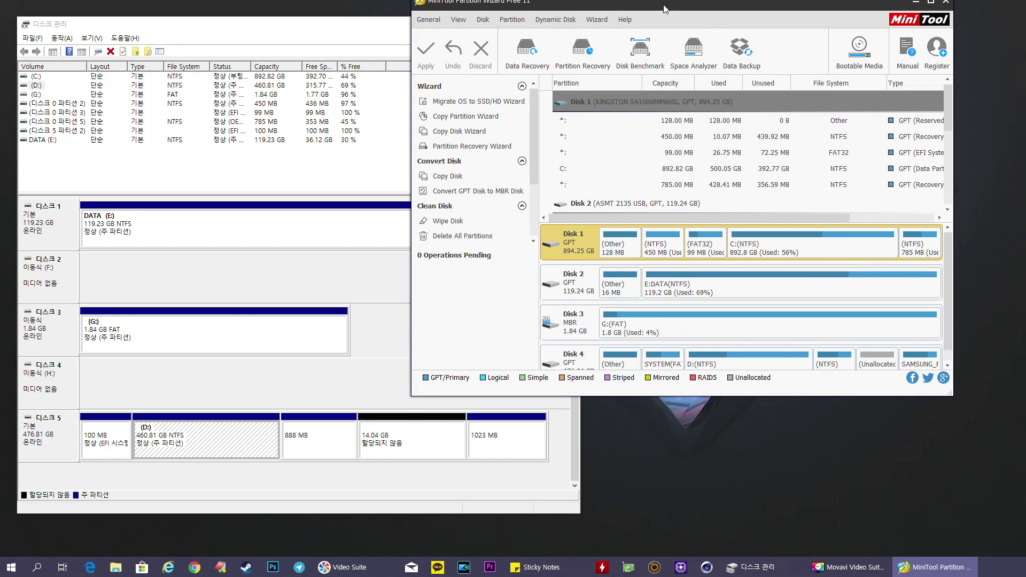
pyautogui.moveTo(665, 9); pyautogui.dragTo(660, 92)
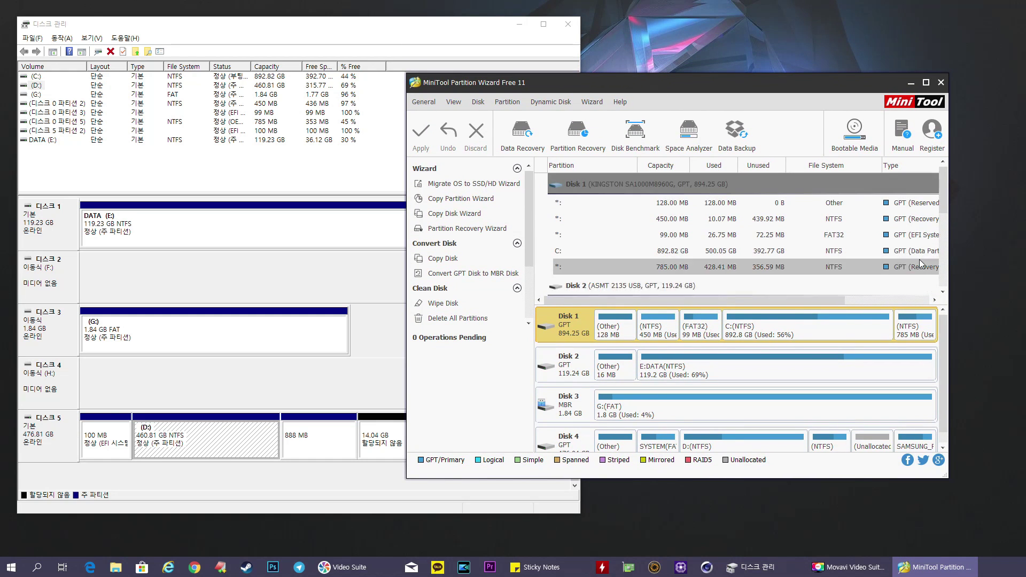
# - Compare Disk 4 in MiniTool Partition Wizard with disk 5 in Windows Disk Management to identify the same drive
pyautogui.scroll(-1, 933, 342)
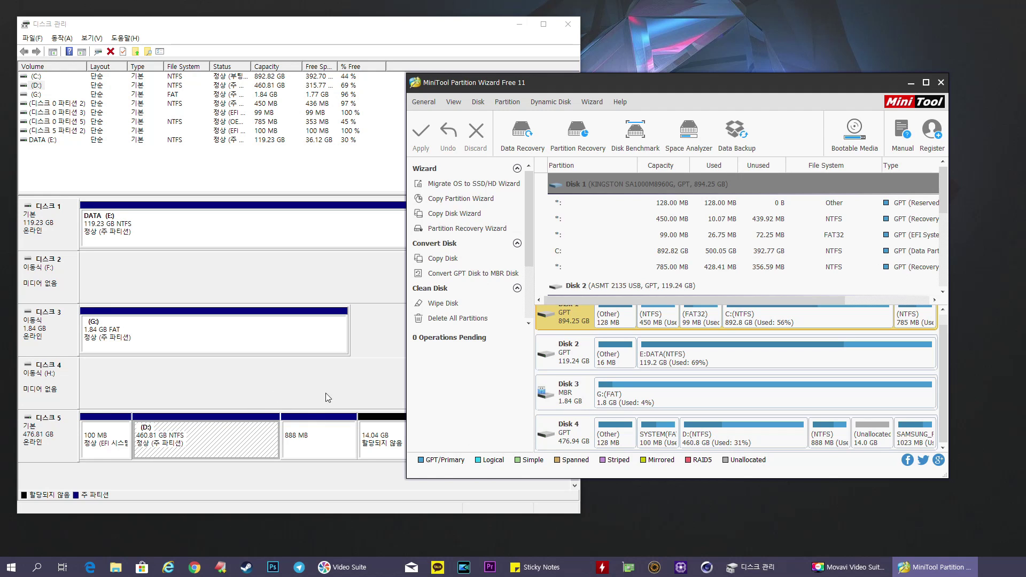
pyautogui.click(566, 438)
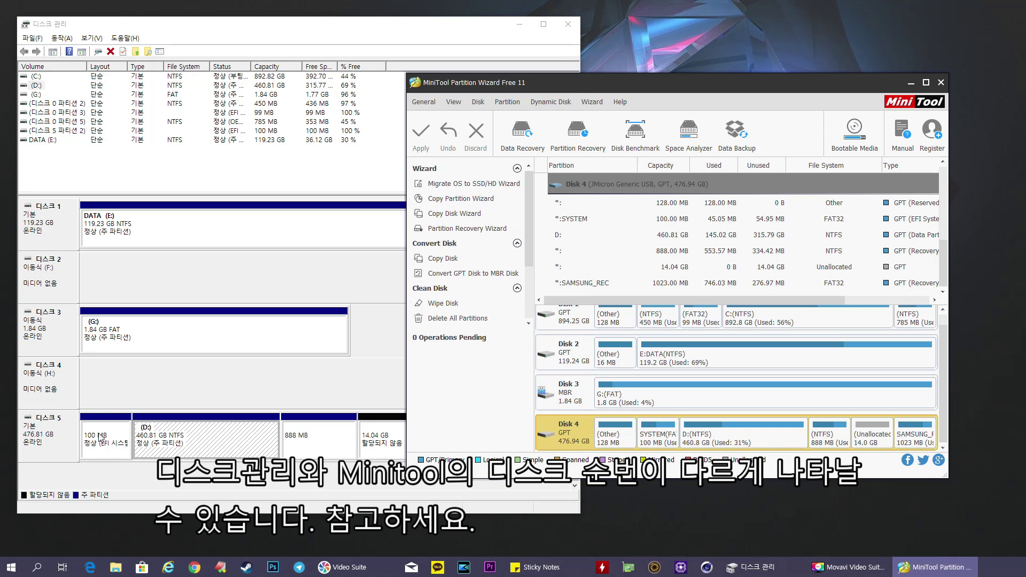
pyautogui.click(36, 437)
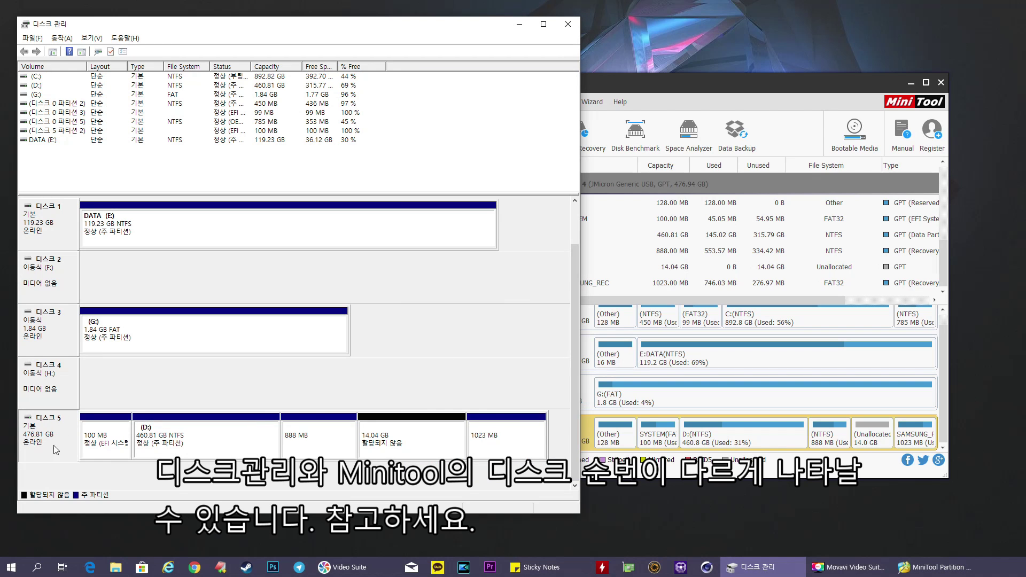
pyautogui.click(215, 449)
pyautogui.click(607, 434)
pyautogui.click(555, 435)
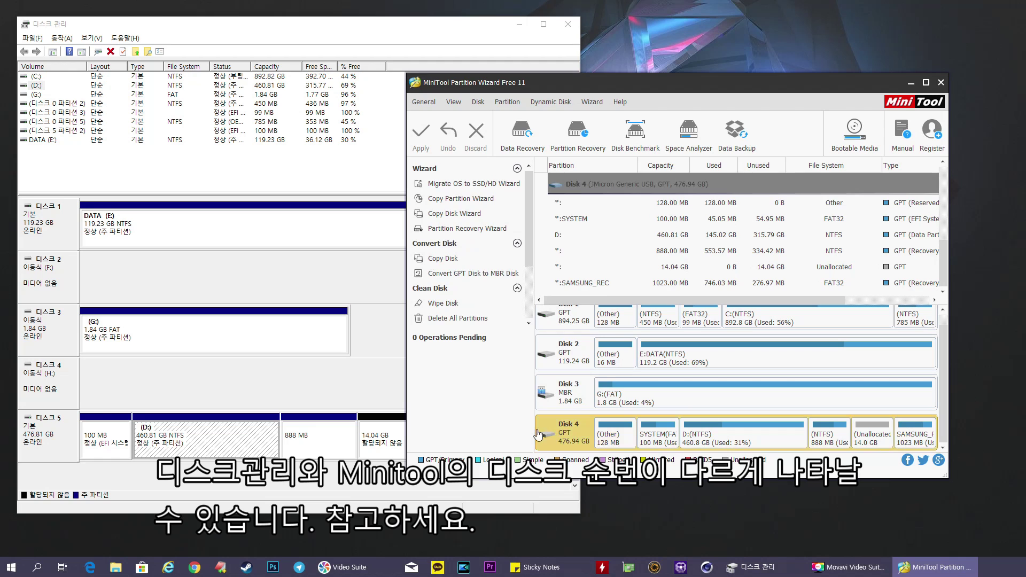
# - Check the partitions of Disk 4 in MiniTool Partition Wizard against the layout of disk 5 in Disk Management
pyautogui.click(79, 436)
pyautogui.click(607, 434)
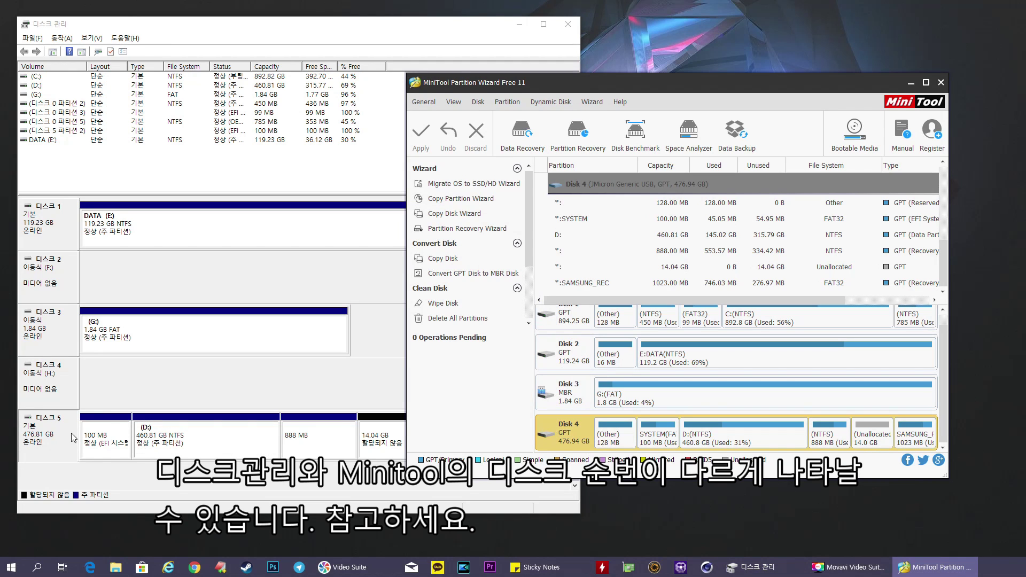
pyautogui.click(36, 434)
pyautogui.click(588, 432)
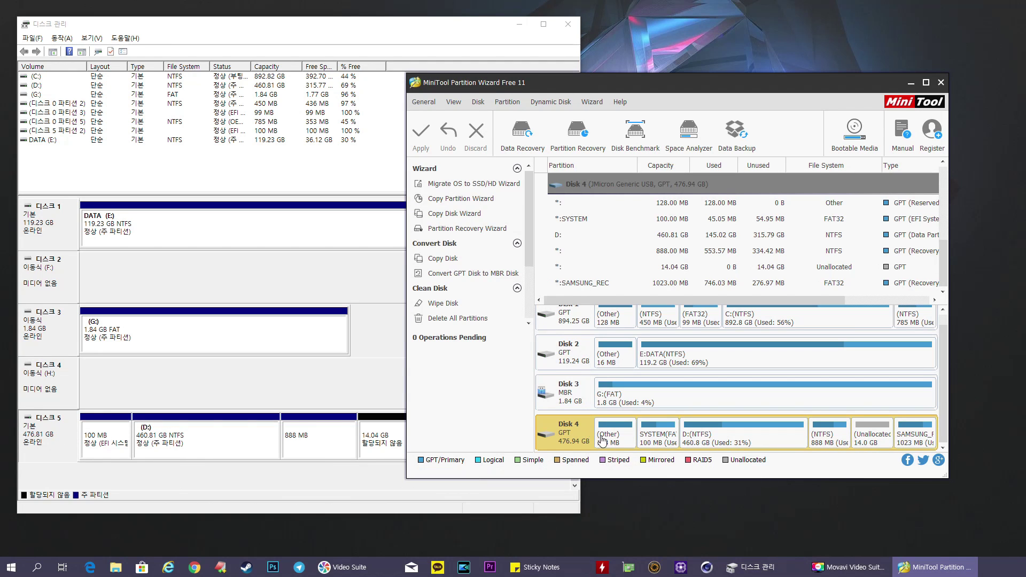
pyautogui.click(620, 440)
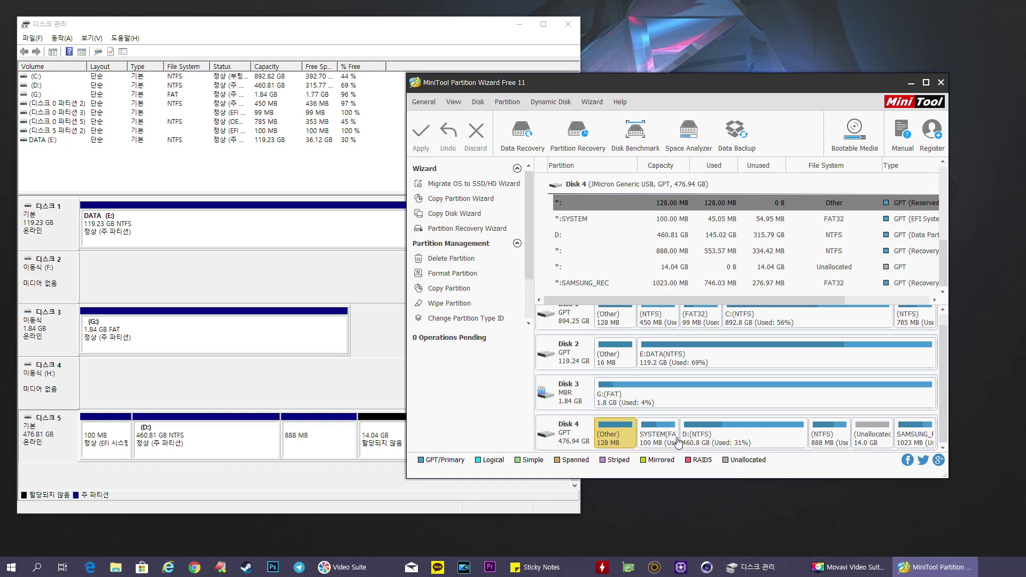
pyautogui.click(657, 439)
pyautogui.click(737, 439)
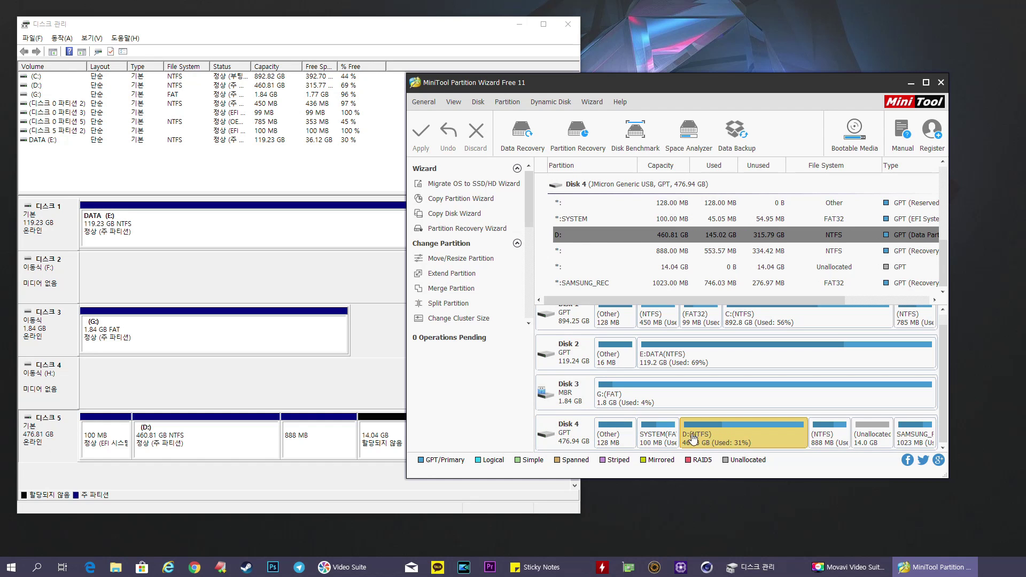
# - Compare the D: partition in both programs and examine where the unallocated space lies relative to it on Disk 4
pyautogui.click(212, 446)
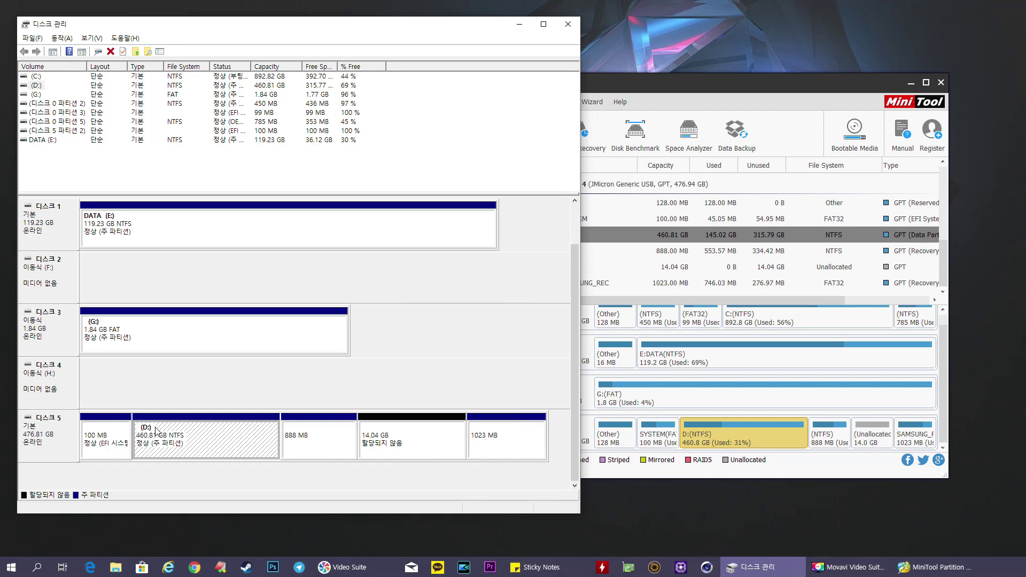
pyautogui.click(712, 442)
pyautogui.click(242, 440)
pyautogui.click(718, 441)
pyautogui.click(878, 441)
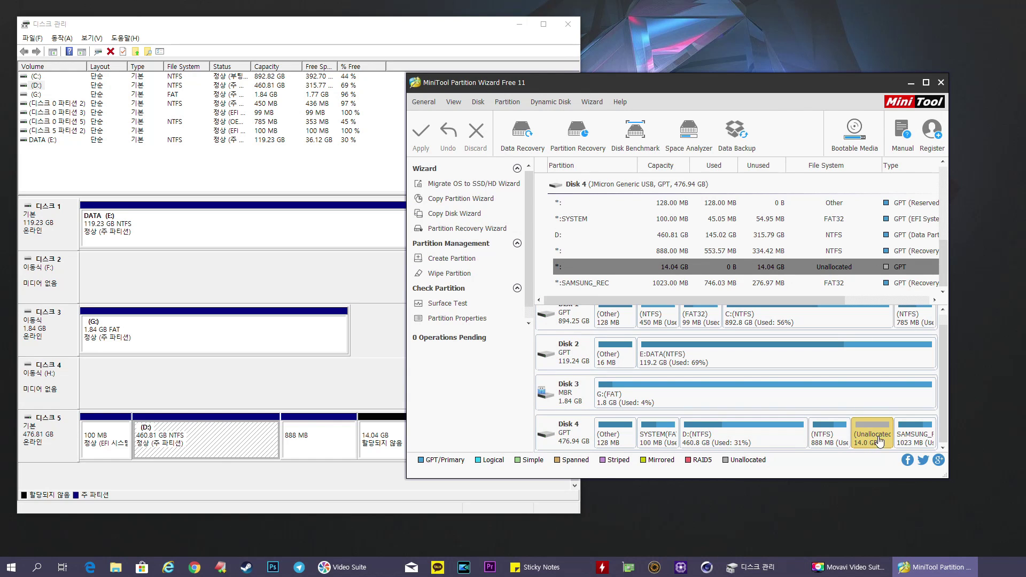
pyautogui.click(746, 443)
pyautogui.click(869, 442)
# - Start extending the D: partition on Disk 4 in MiniTool Partition Wizard, taking free space from the 14.04 GB unallocated area
pyautogui.click(769, 439)
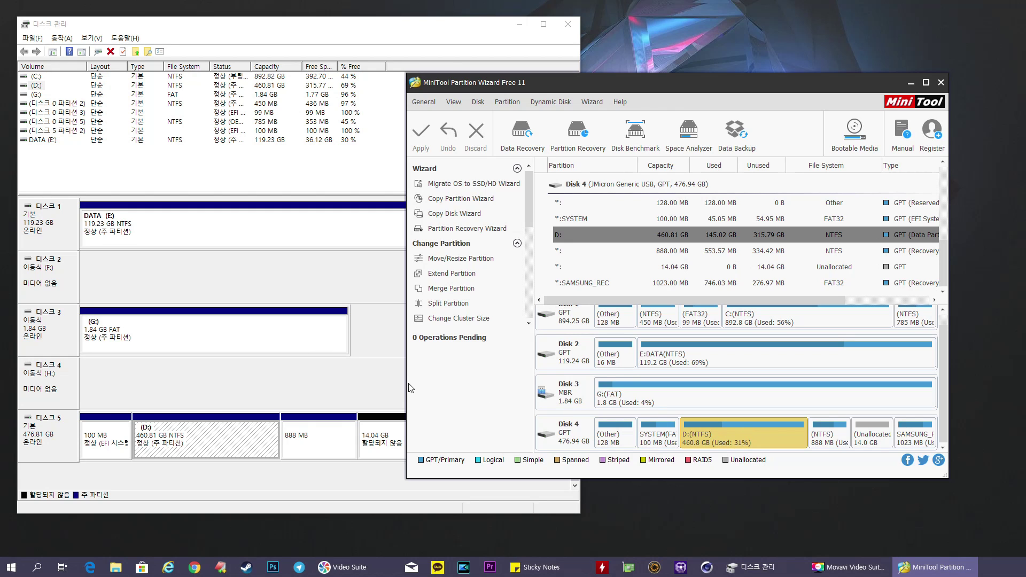
pyautogui.rightClick(756, 438)
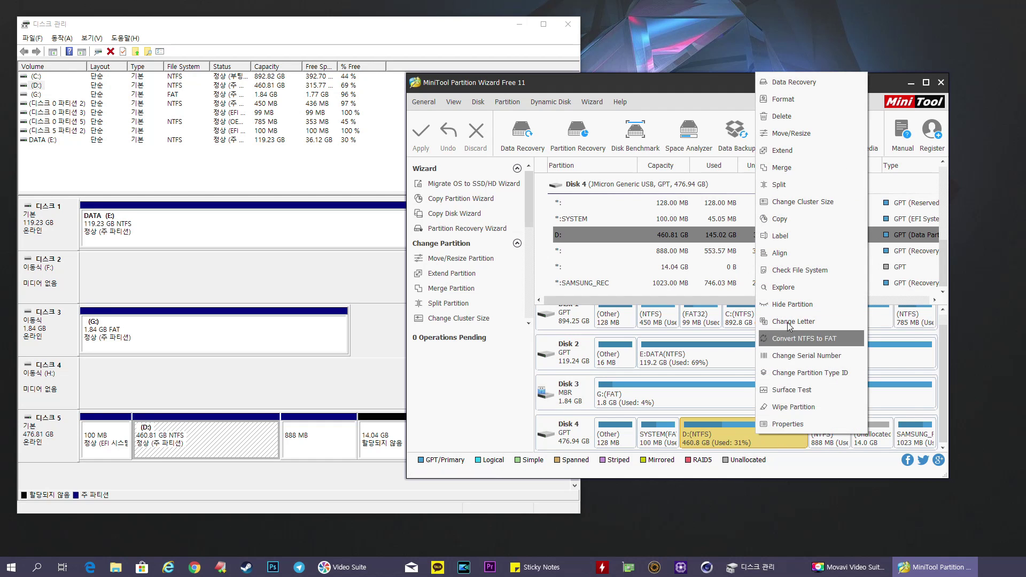
pyautogui.click(801, 149)
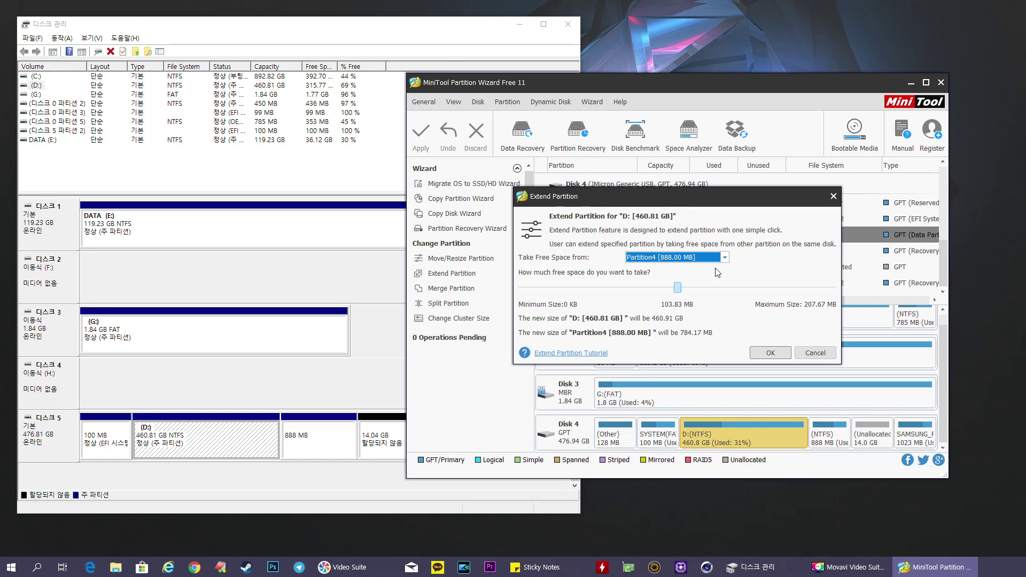
pyautogui.click(730, 263)
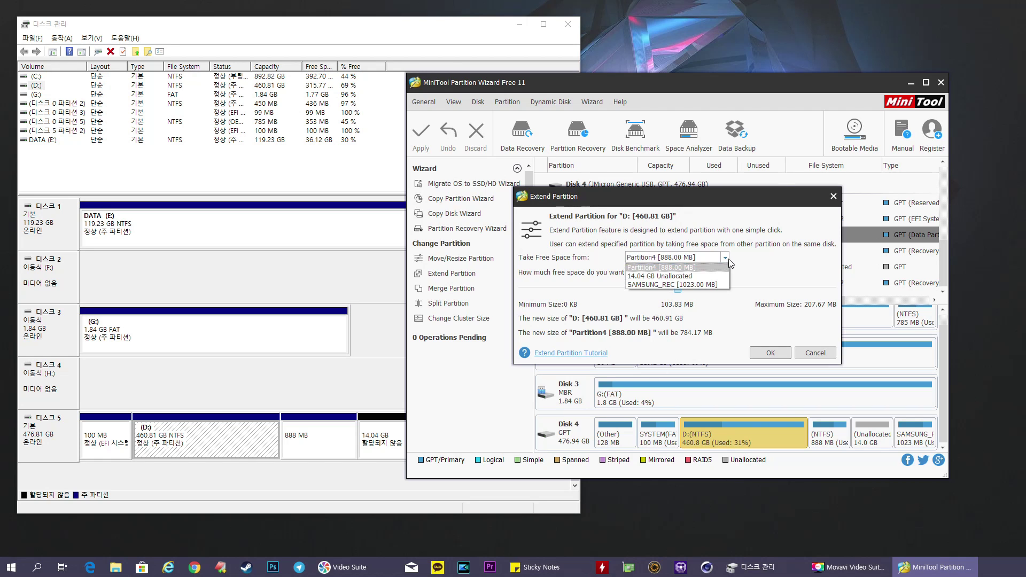
pyautogui.click(672, 277)
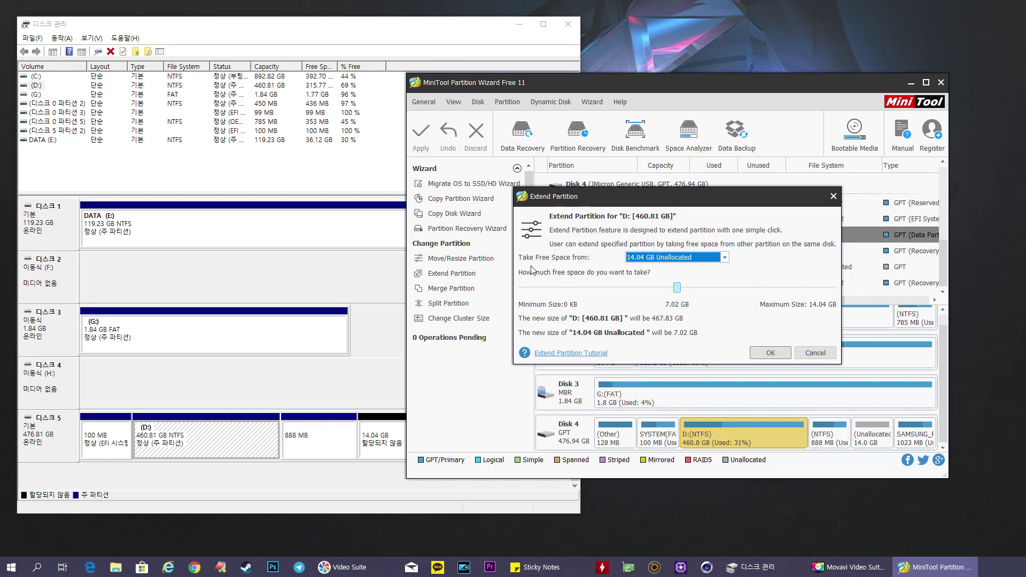
# - Set the free space taken for D: to the full 14.04 GB, confirm the extension and apply the pending changes
pyautogui.moveTo(680, 289); pyautogui.dragTo(847, 286)
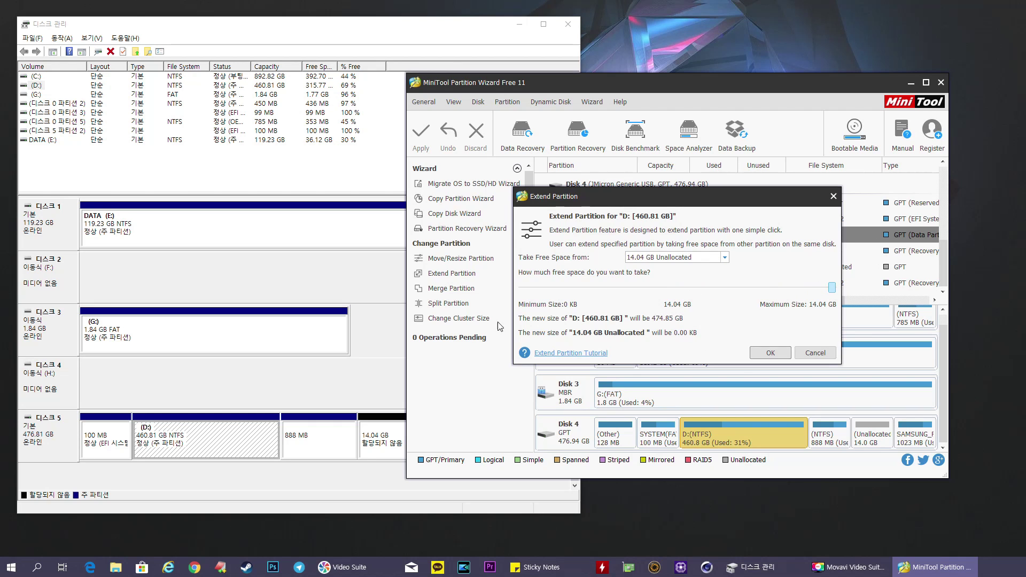
pyautogui.moveTo(830, 290); pyautogui.dragTo(773, 292)
pyautogui.moveTo(775, 289); pyautogui.dragTo(890, 295)
pyautogui.click(778, 357)
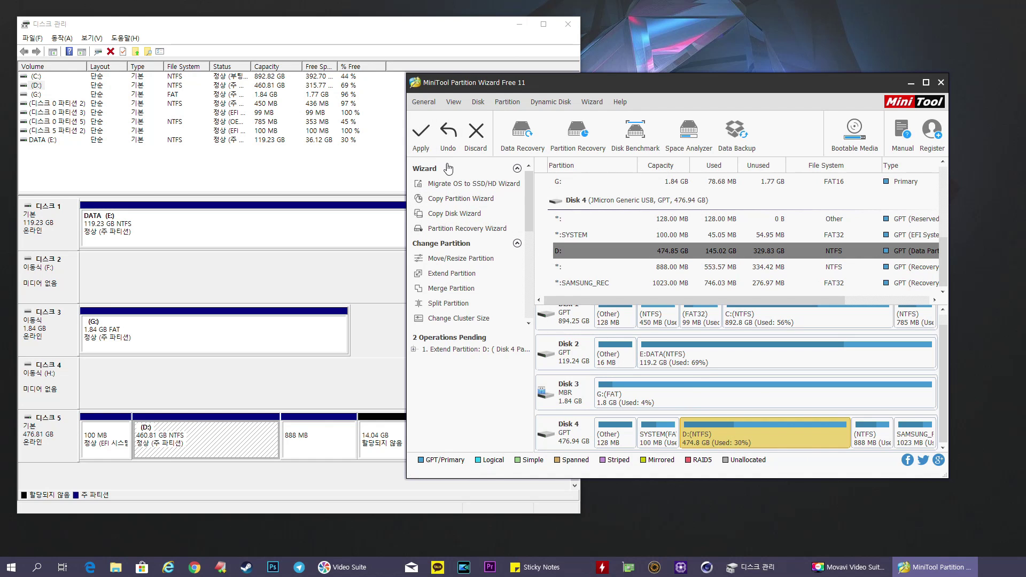
pyautogui.click(421, 136)
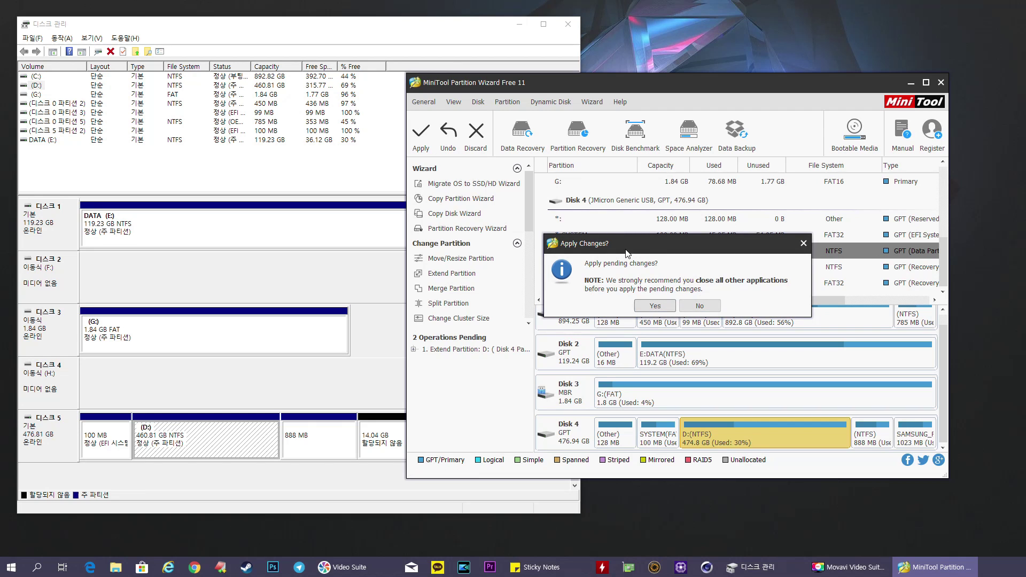
pyautogui.click(653, 305)
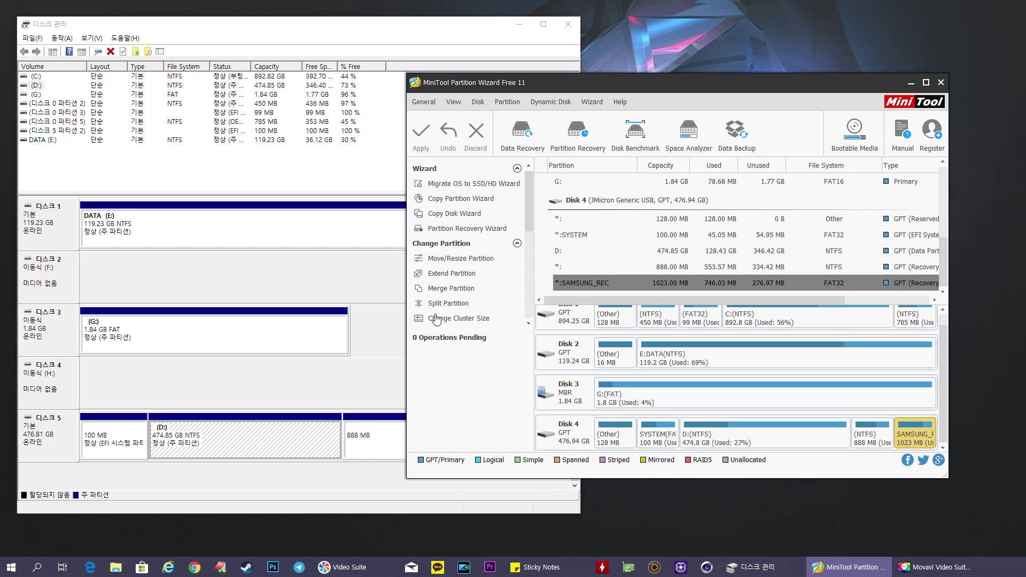
# - Review the partition layout of disk 5 in Disk Management, including D: and its neighbours, and the C: partition on disk 0
pyautogui.click(282, 442)
pyautogui.click(378, 447)
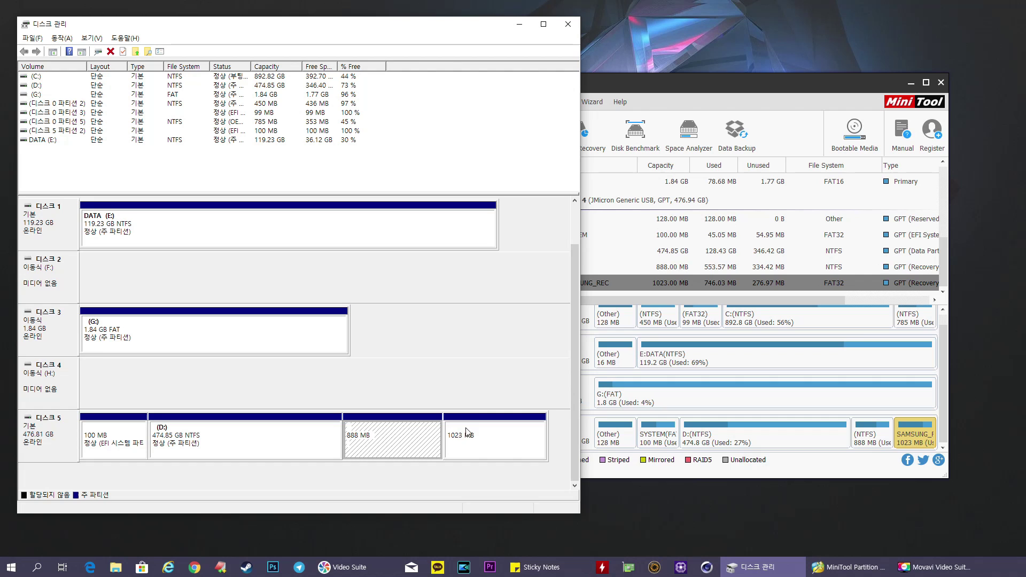
pyautogui.click(227, 437)
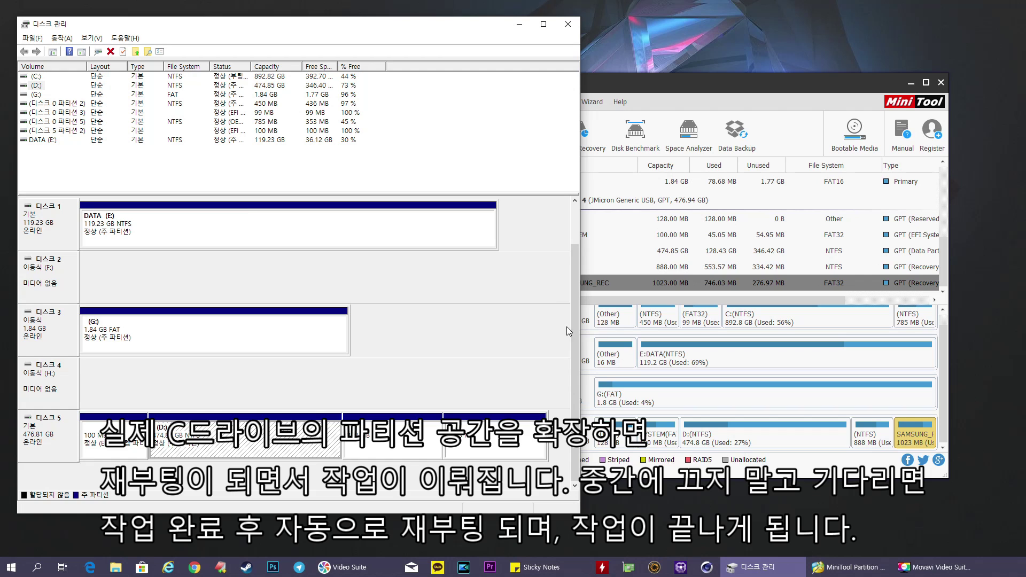
pyautogui.scroll(-1, 567, 327)
pyautogui.scroll(1, 567, 327)
pyautogui.click(511, 449)
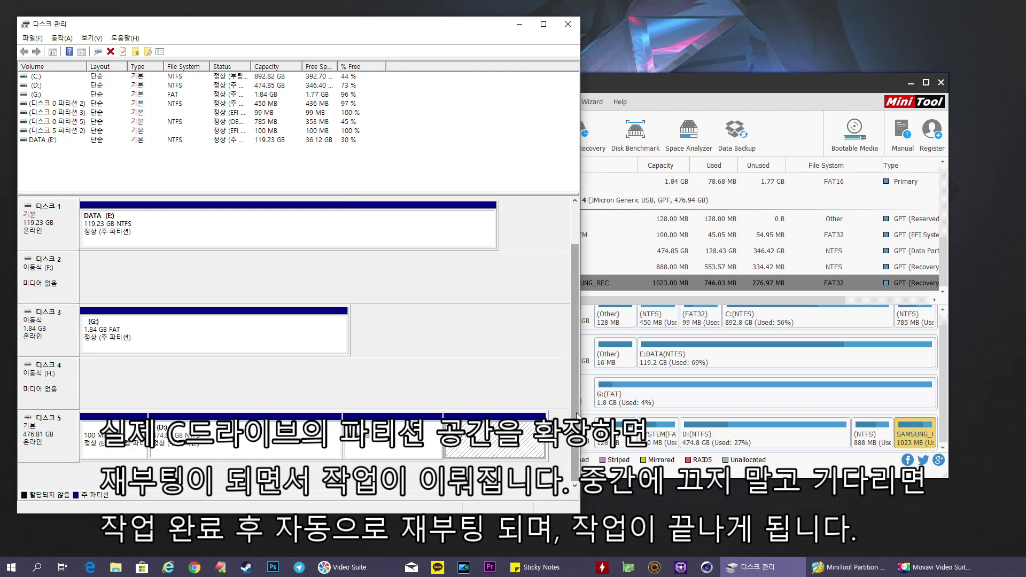
pyautogui.scroll(1, 574, 398)
pyautogui.click(302, 229)
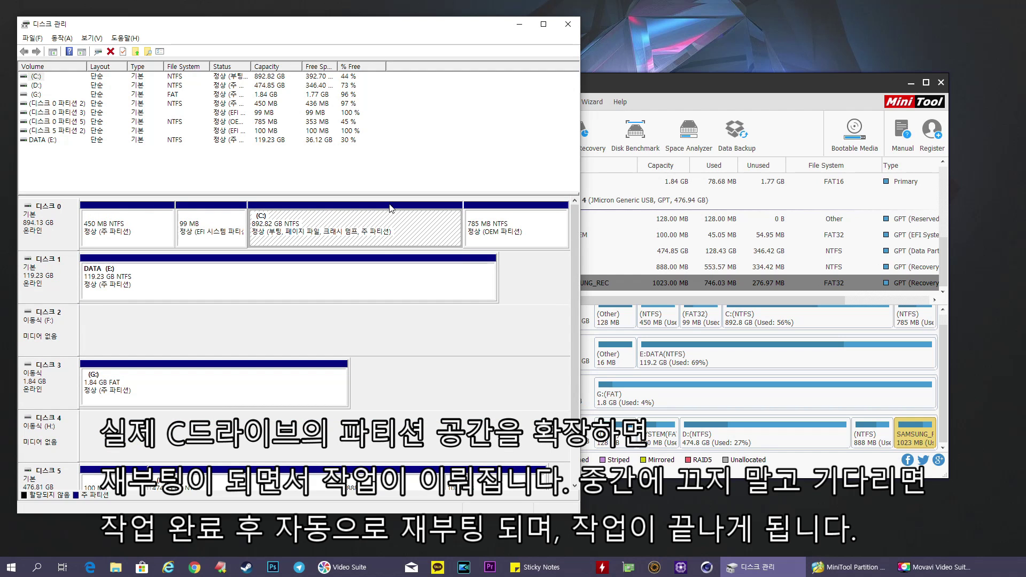